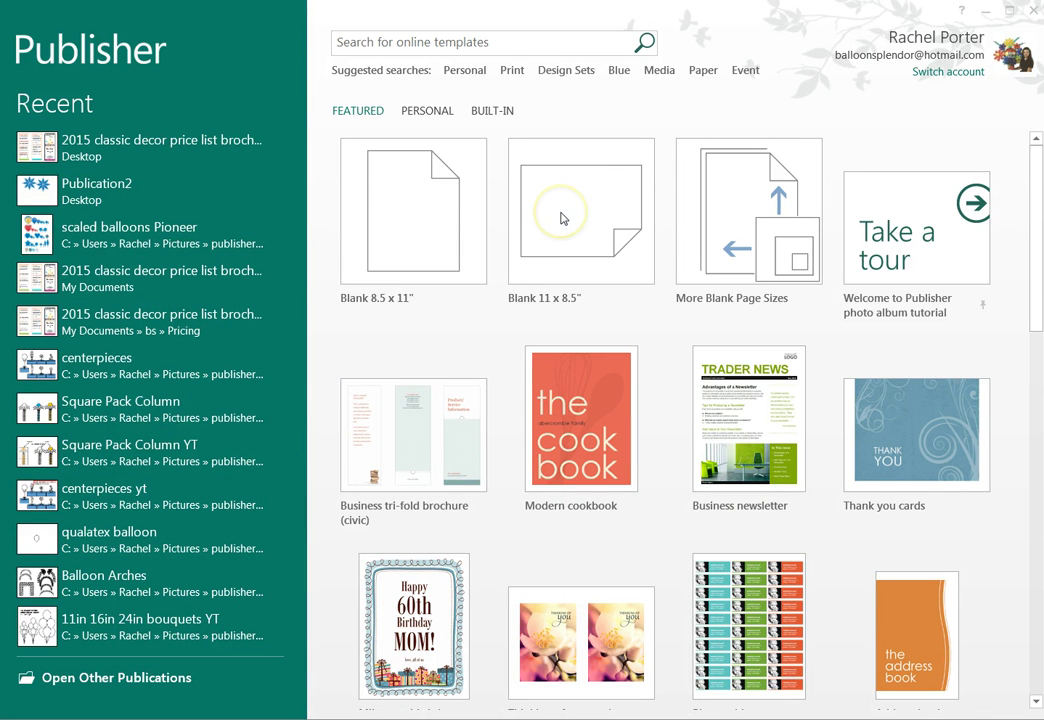
Search the online templates for "brochure" and narrow the results to the Tri-fold category
click(474, 42)
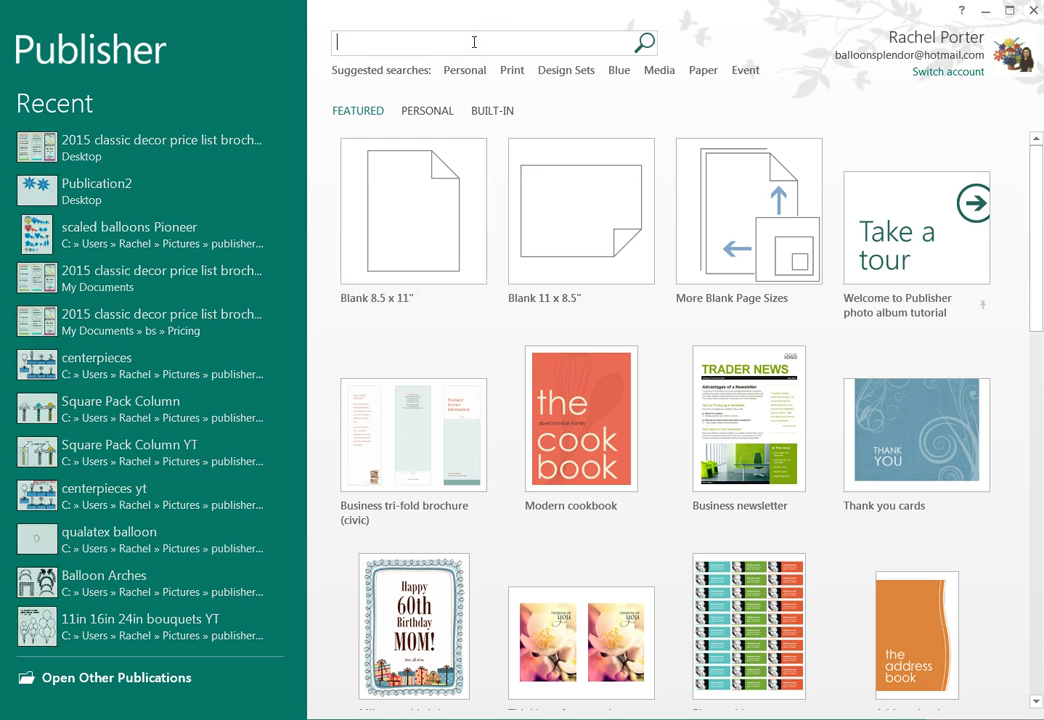
text(brochure)
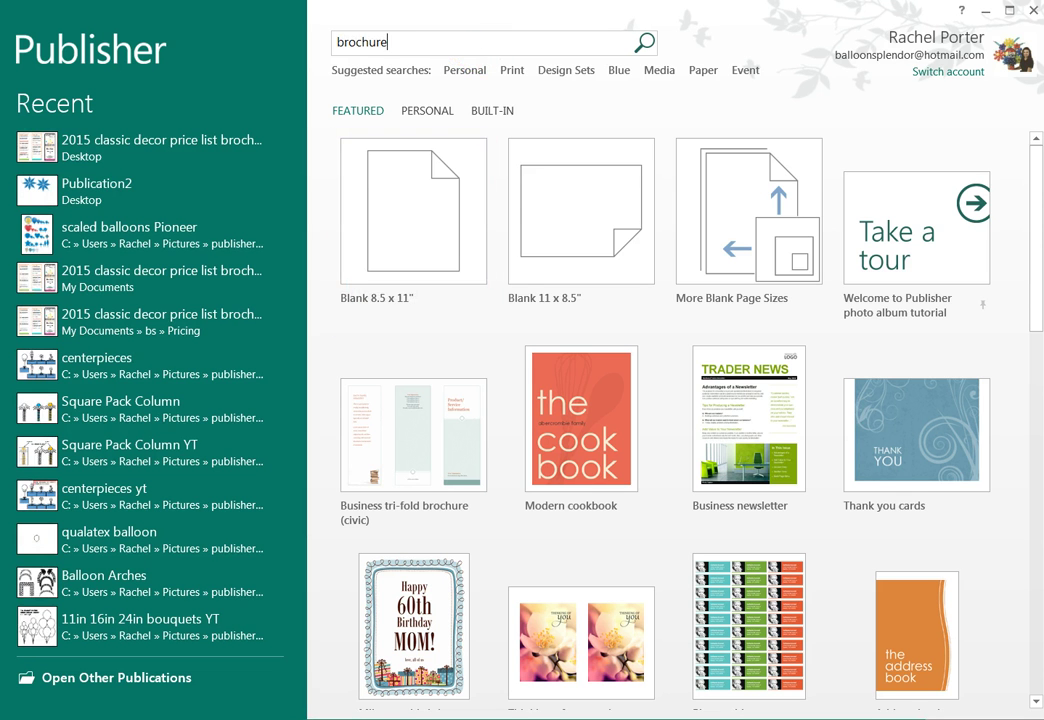
key(Return)
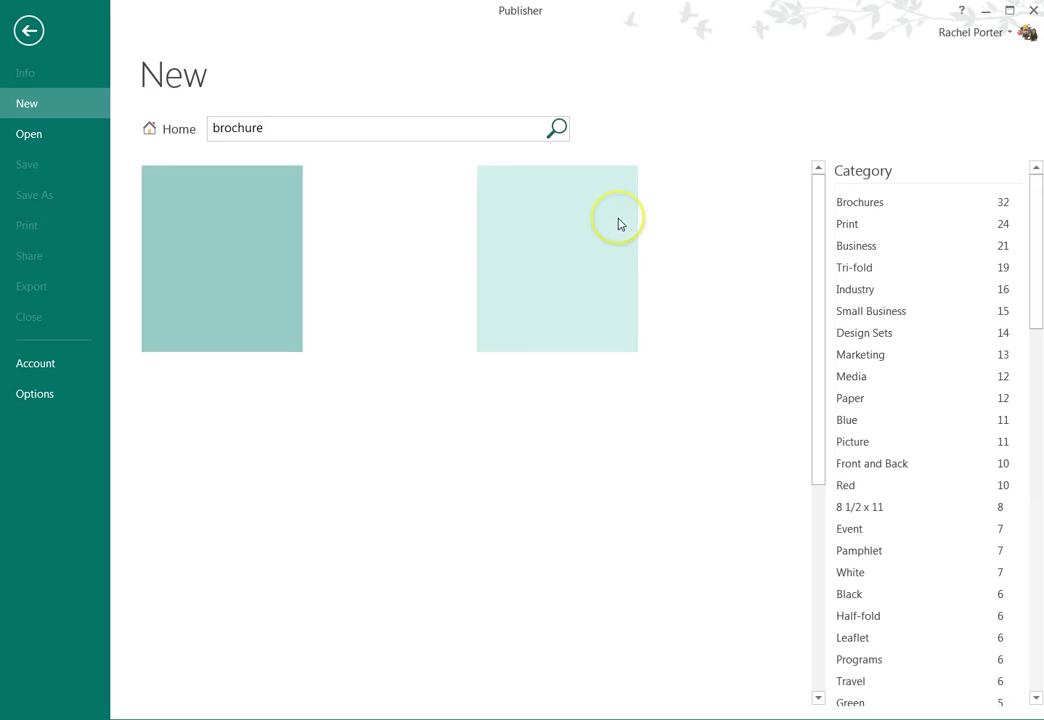
scroll(443, 327, down, 4)
scroll(440, 330, up, 5)
click(828, 206)
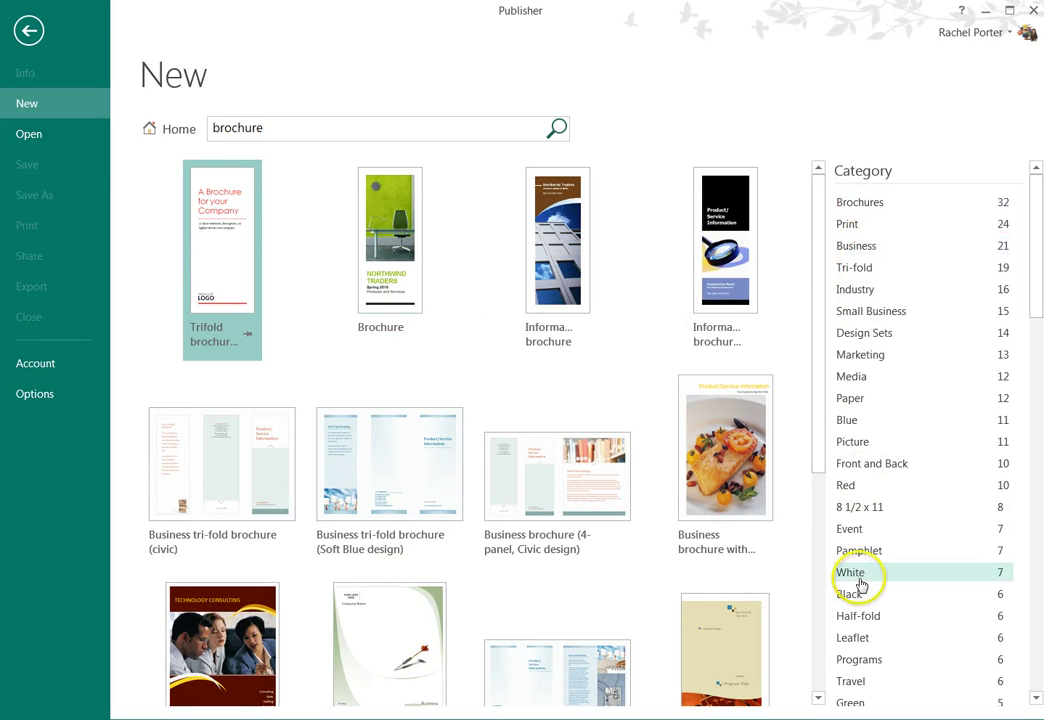
click(853, 270)
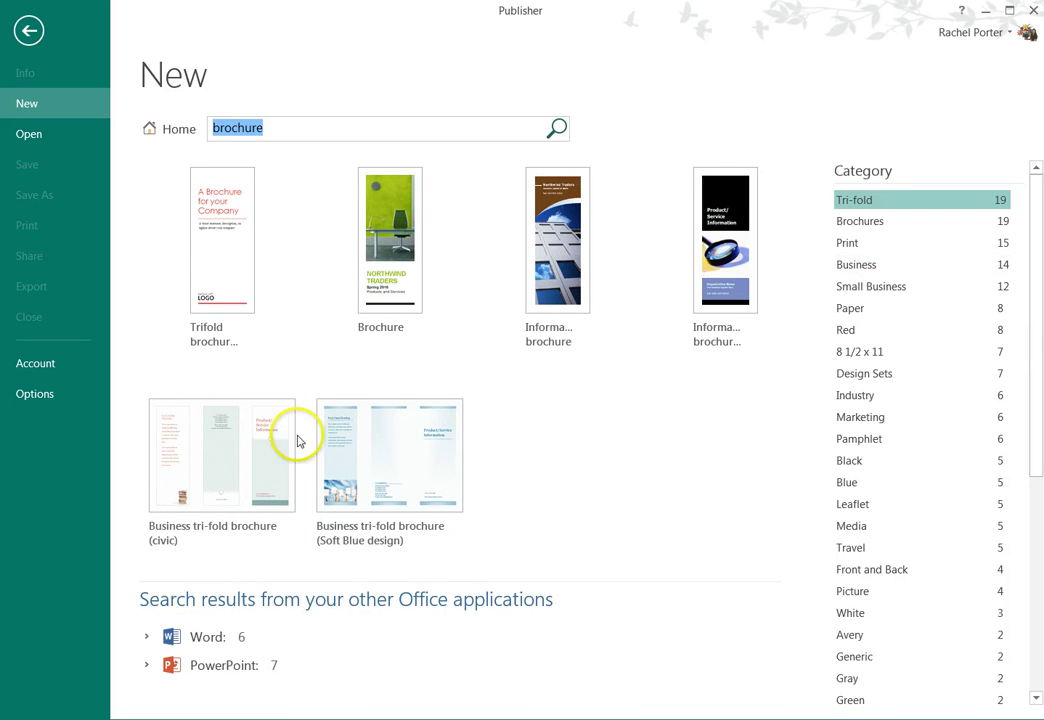
Create a publication from the "Business tri-fold brochure (civic)" template and show its inside page
click(228, 425)
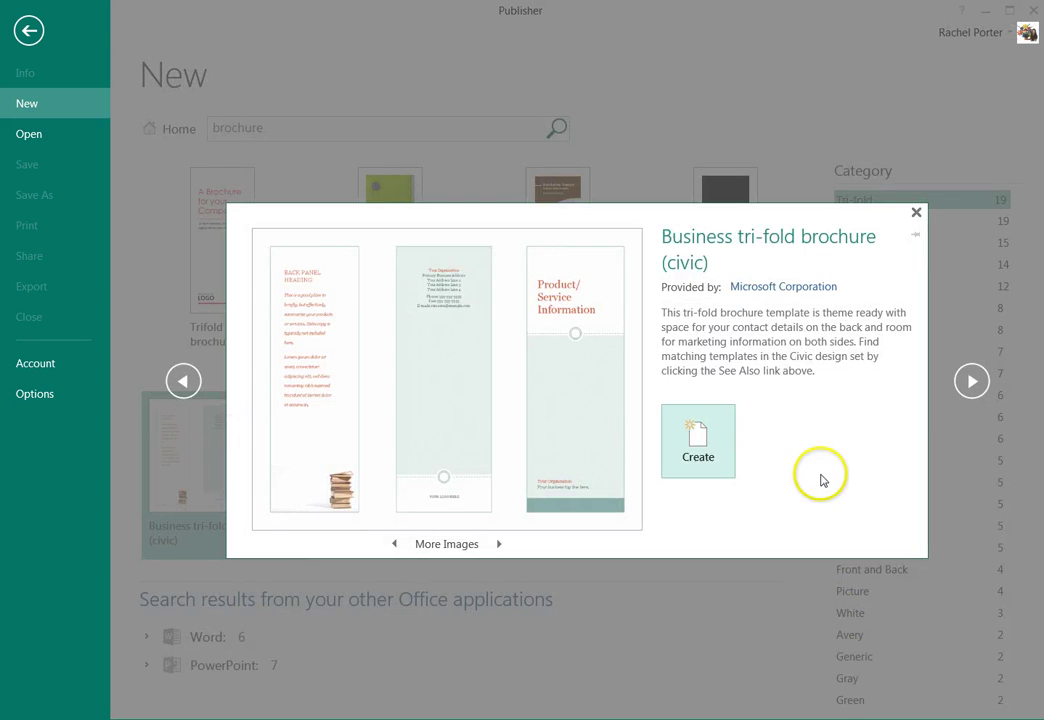
click(702, 430)
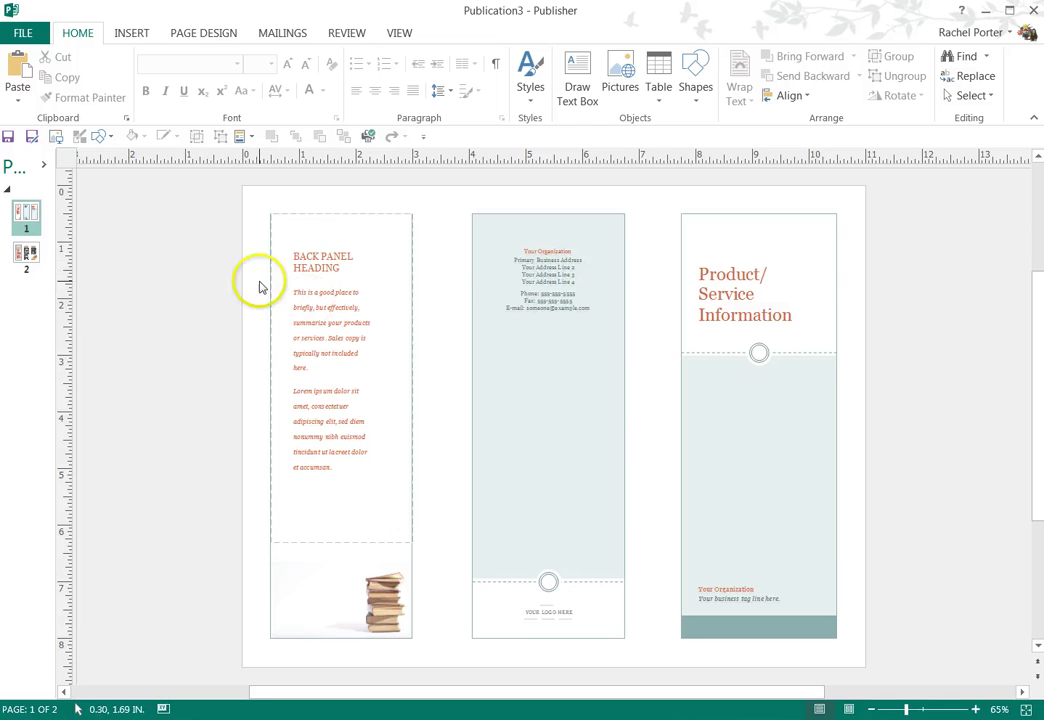
click(27, 254)
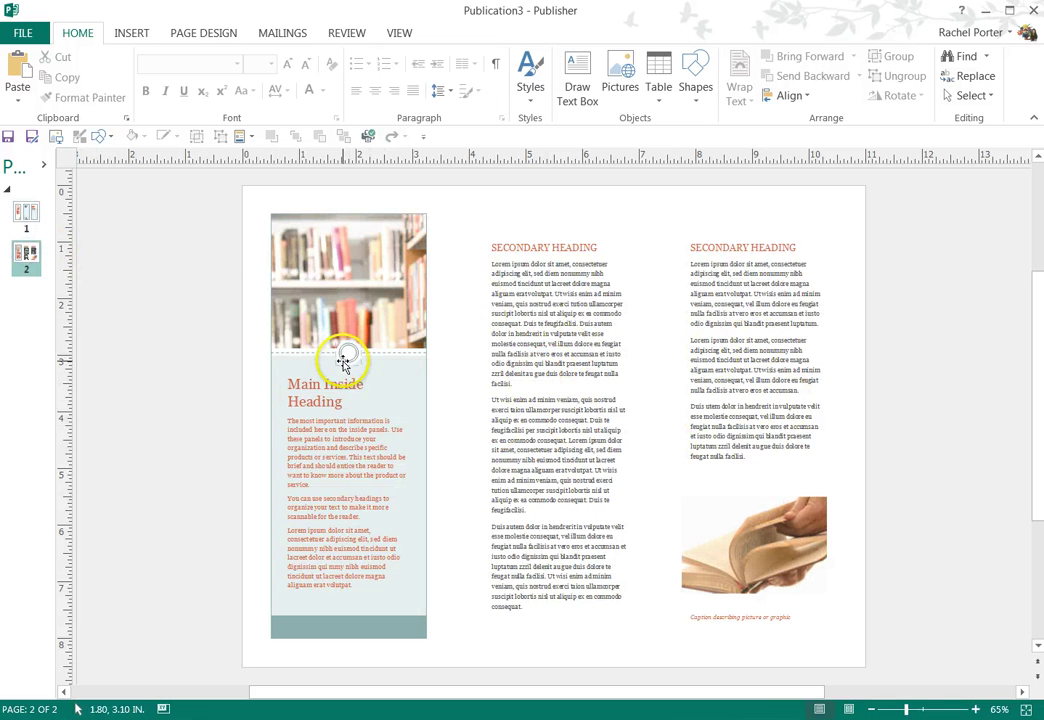
Switch to the "2015 classic decor price list brochure no prices" publication, maximize it and look over both pages
click(210, 362)
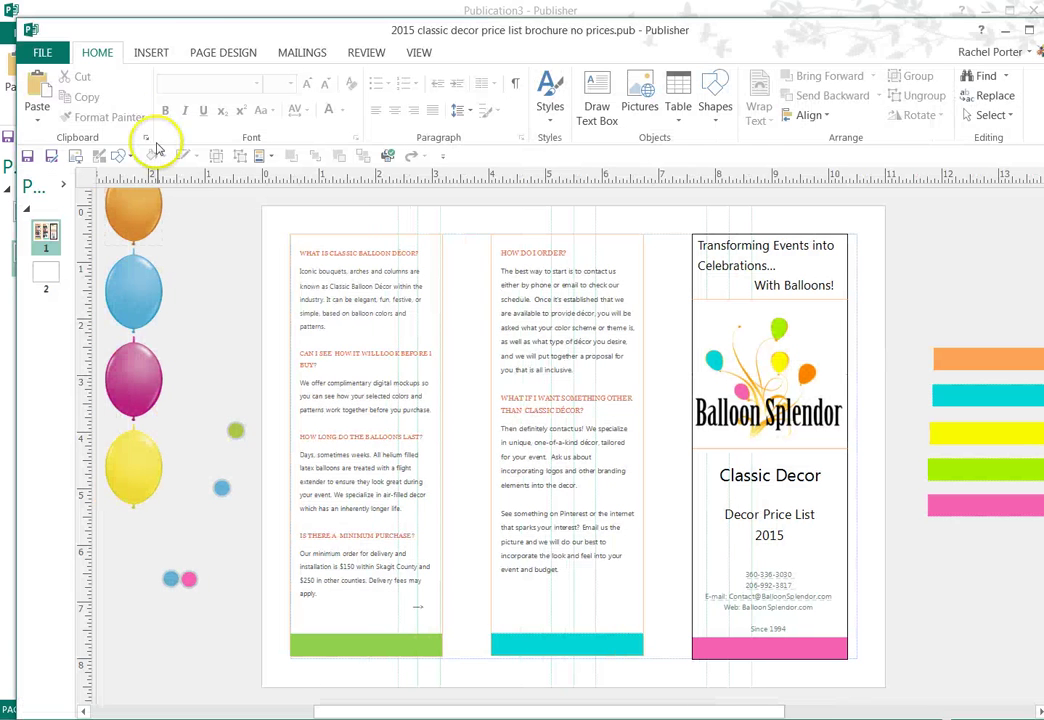
double_click(168, 30)
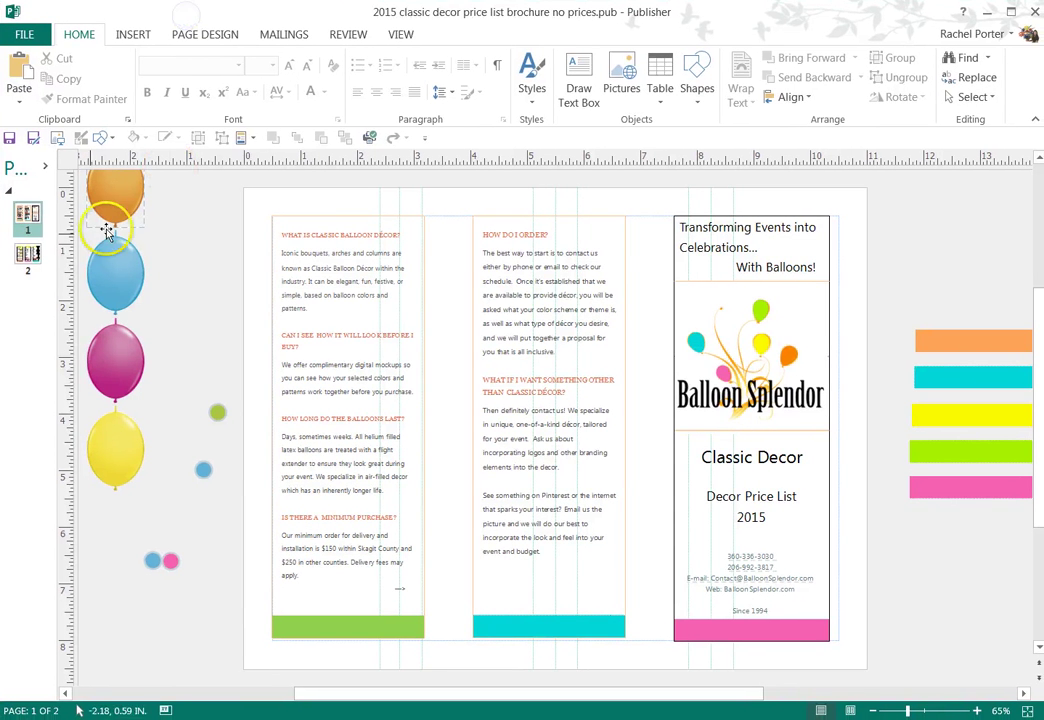
click(28, 215)
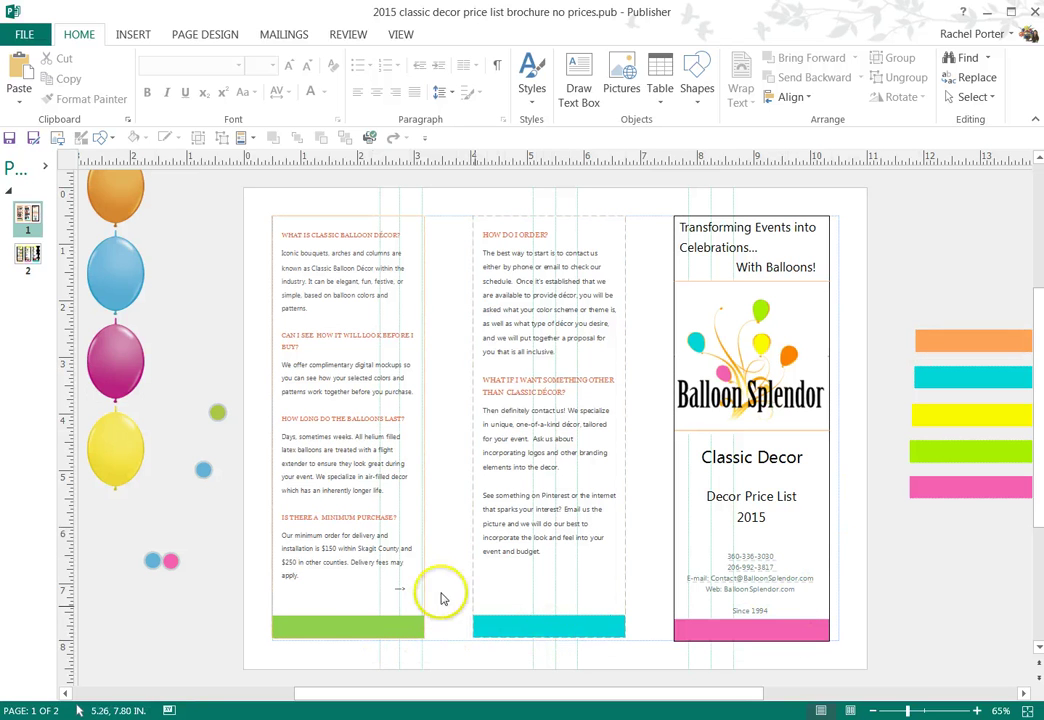
click(28, 253)
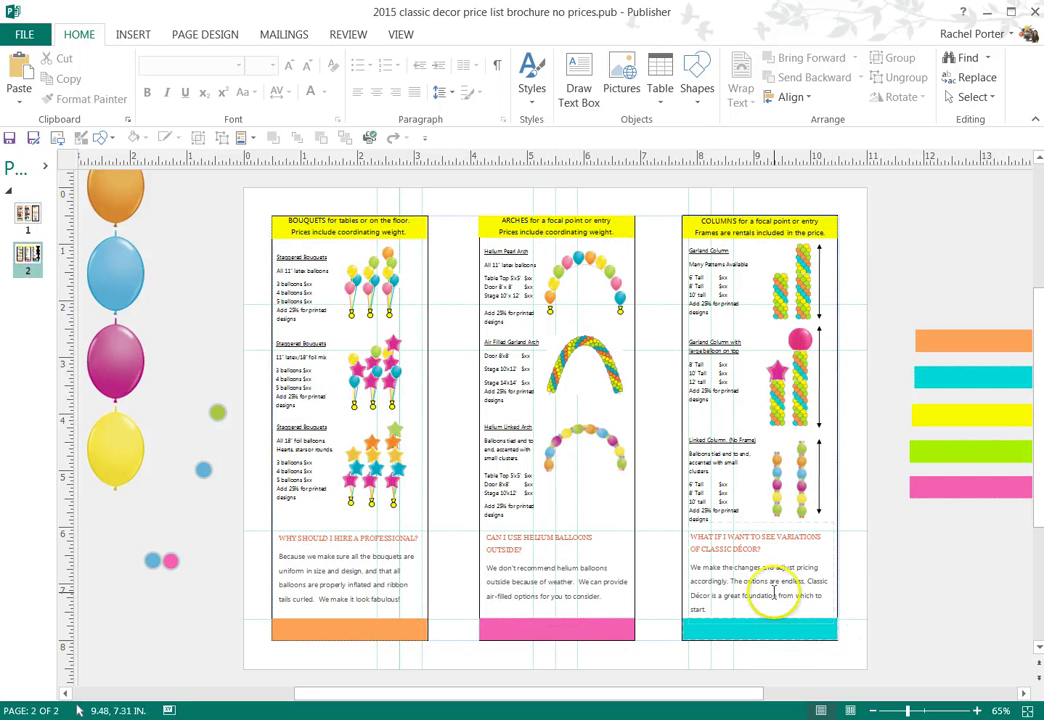
click(28, 213)
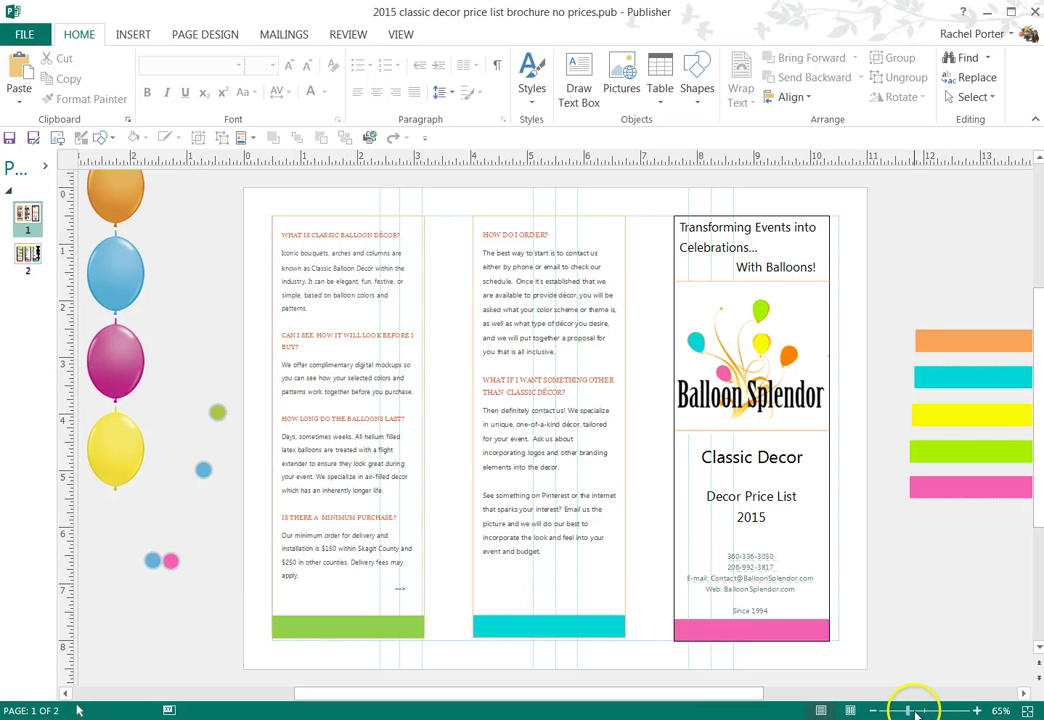
Examine the questions and answers about classic balloon décor in the first panel of page 1 at 77% zoom
drag(908, 711, 914, 713)
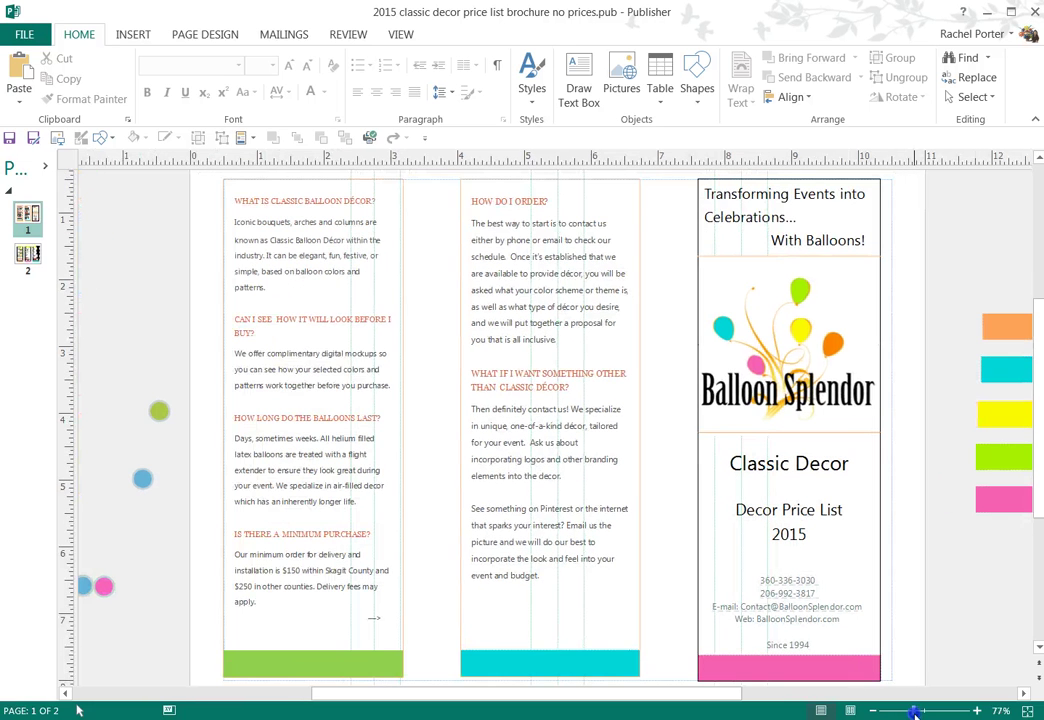
click(215, 235)
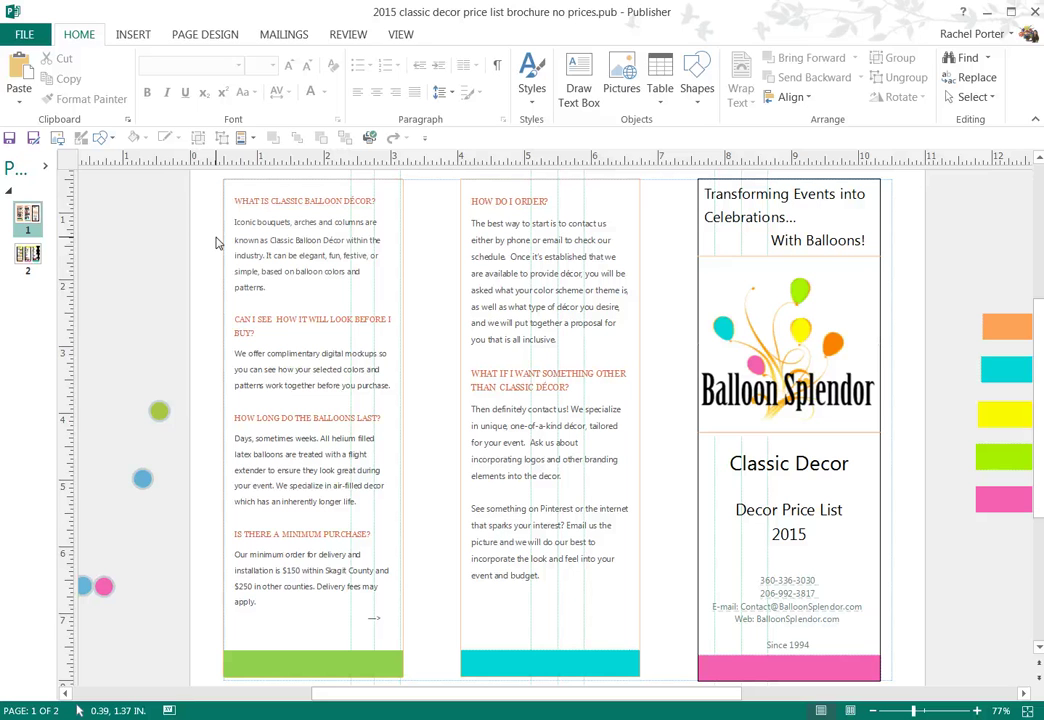
click(205, 248)
click(228, 188)
click(264, 348)
click(390, 422)
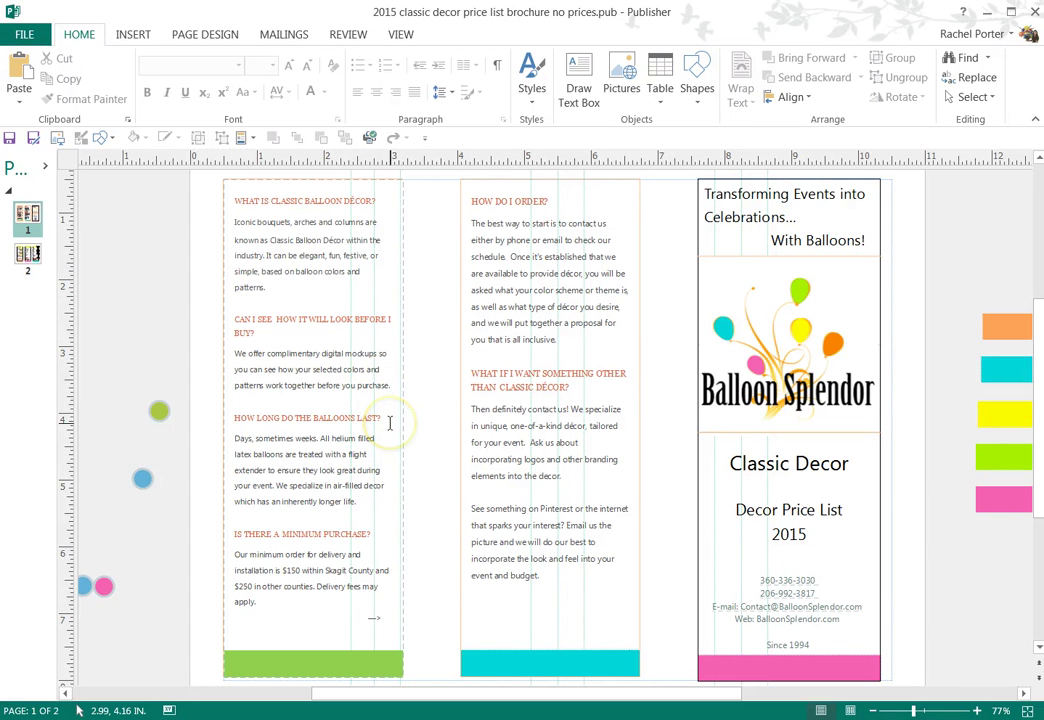
click(390, 420)
click(388, 421)
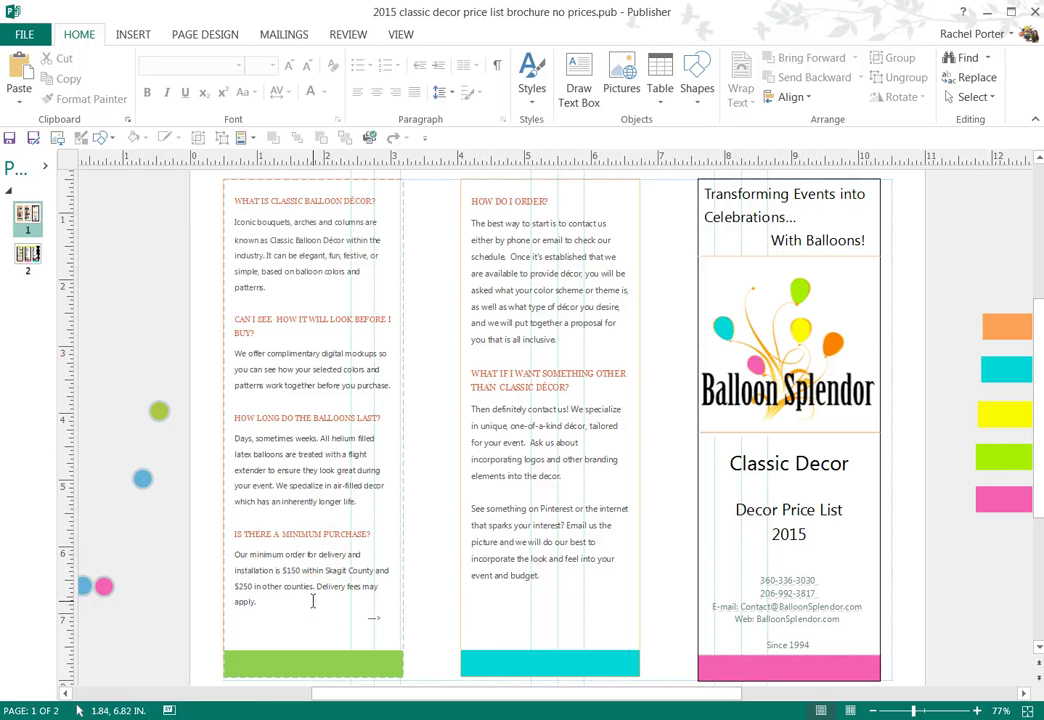
Examine the ordering and custom décor answers in the middle panel of page 1
click(460, 295)
click(560, 578)
click(536, 597)
click(530, 571)
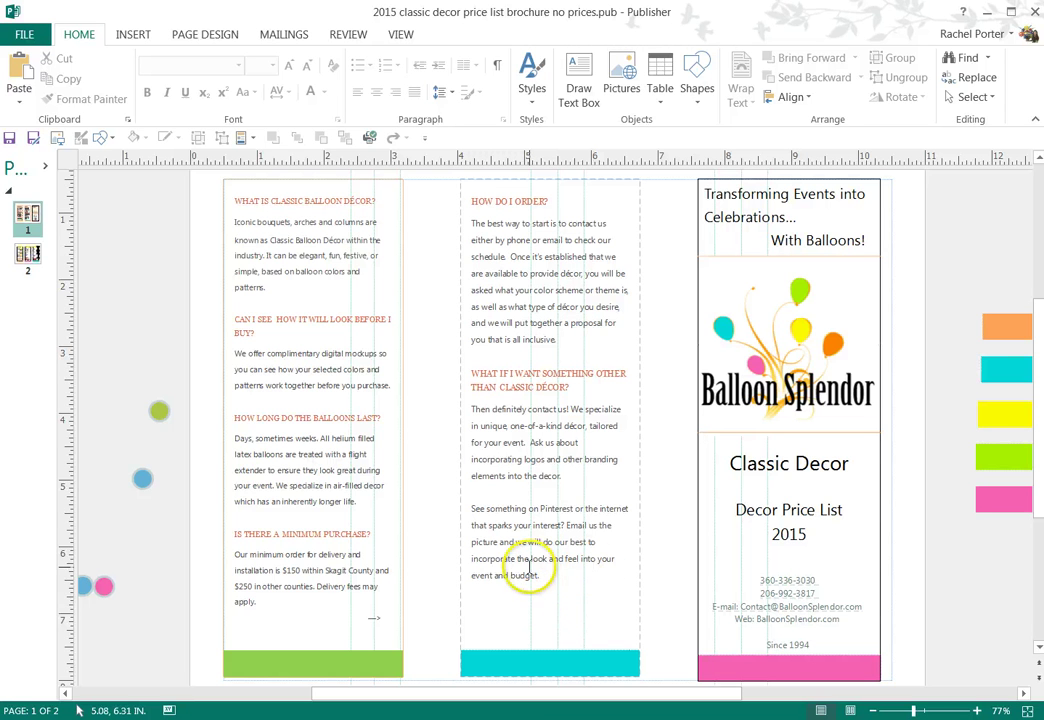
click(621, 525)
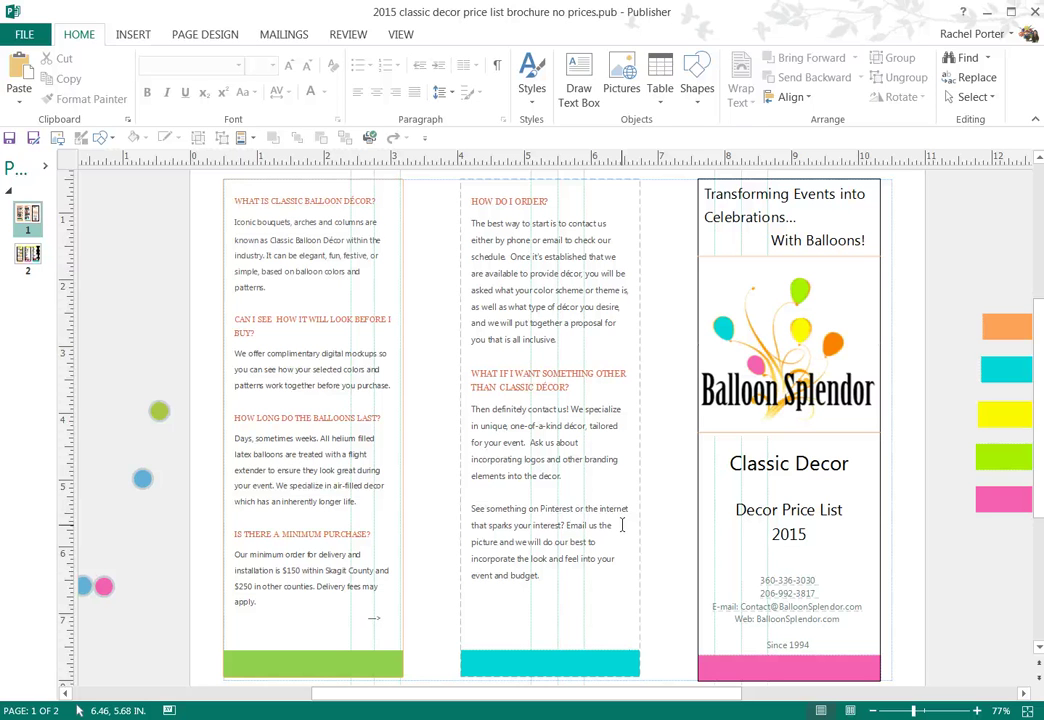
click(617, 529)
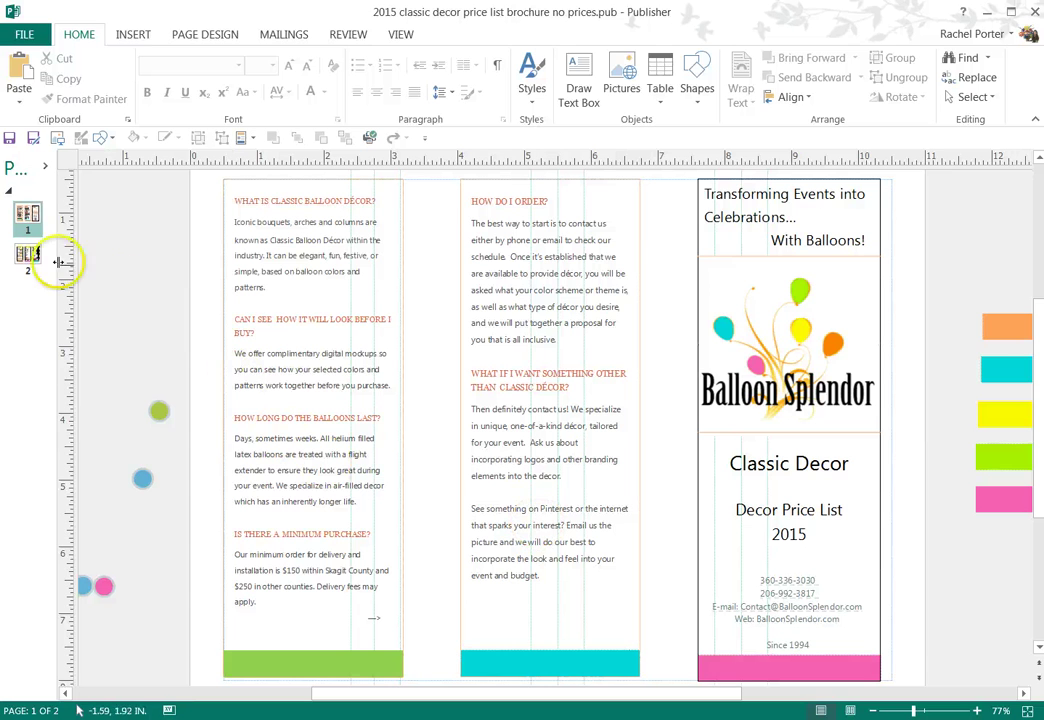
Examine the bouquet, arch and column price panels on page 2
click(24, 250)
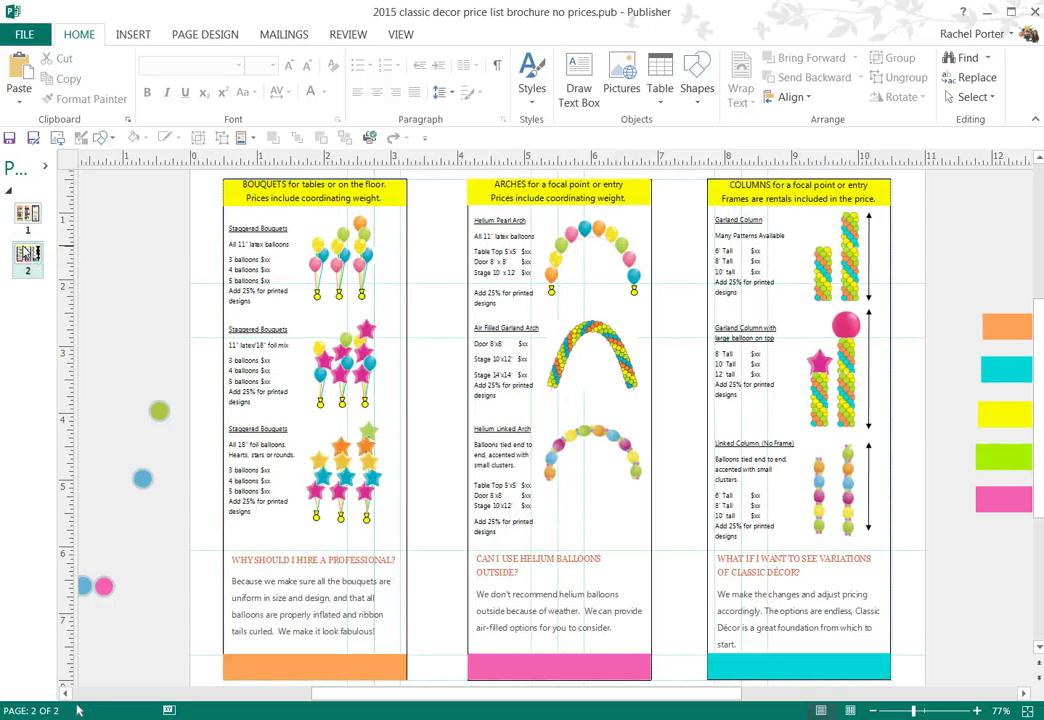
click(205, 265)
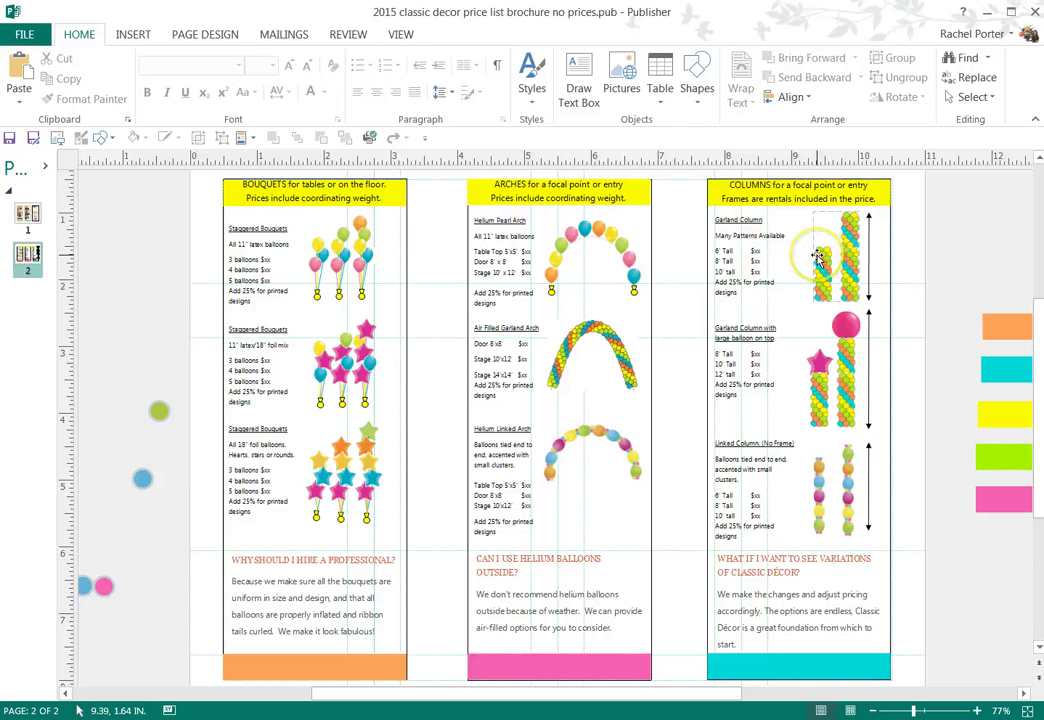
click(751, 324)
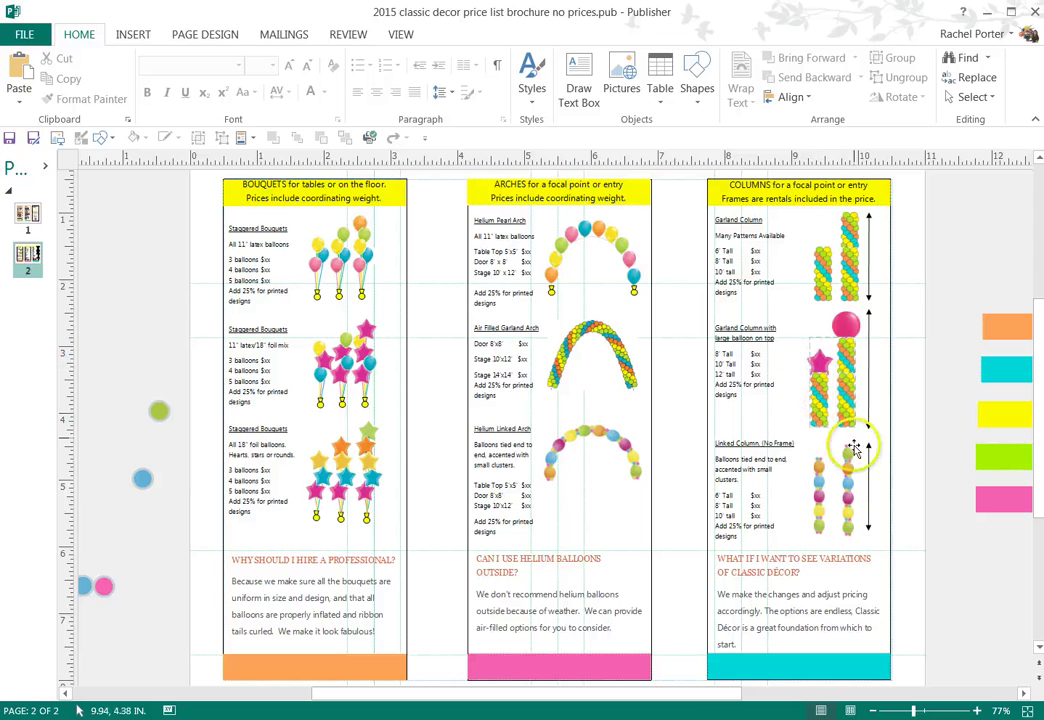
click(822, 508)
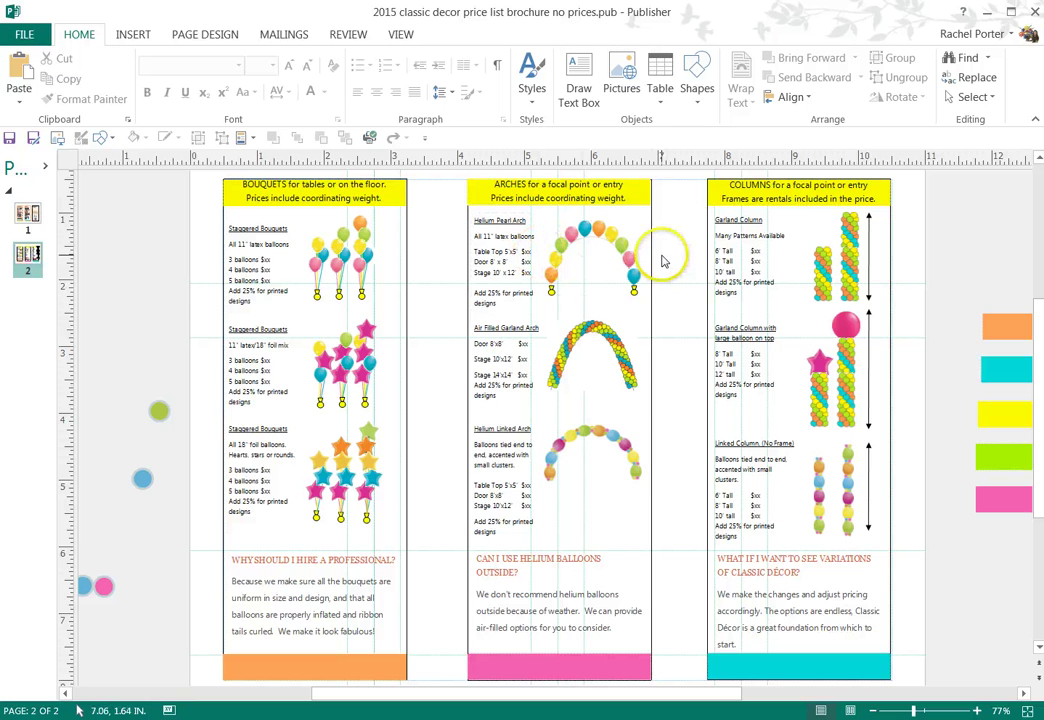
Inspect the two text panels and the logo cover on page 1, and the first staggered bouquets picture on page 2
click(23, 215)
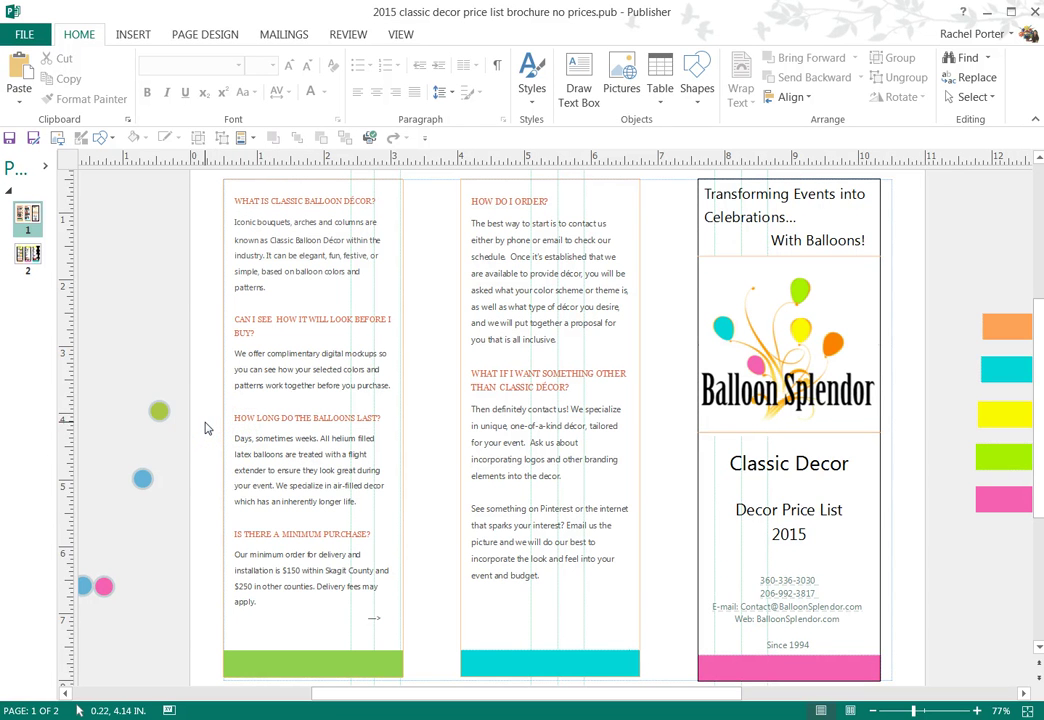
click(263, 233)
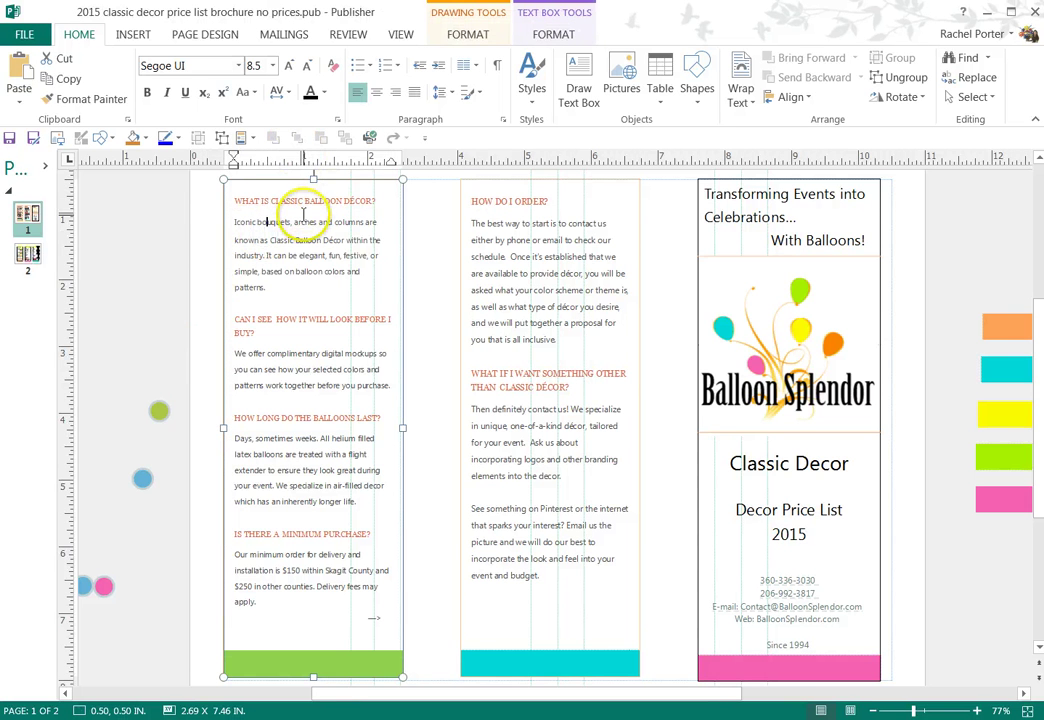
click(305, 208)
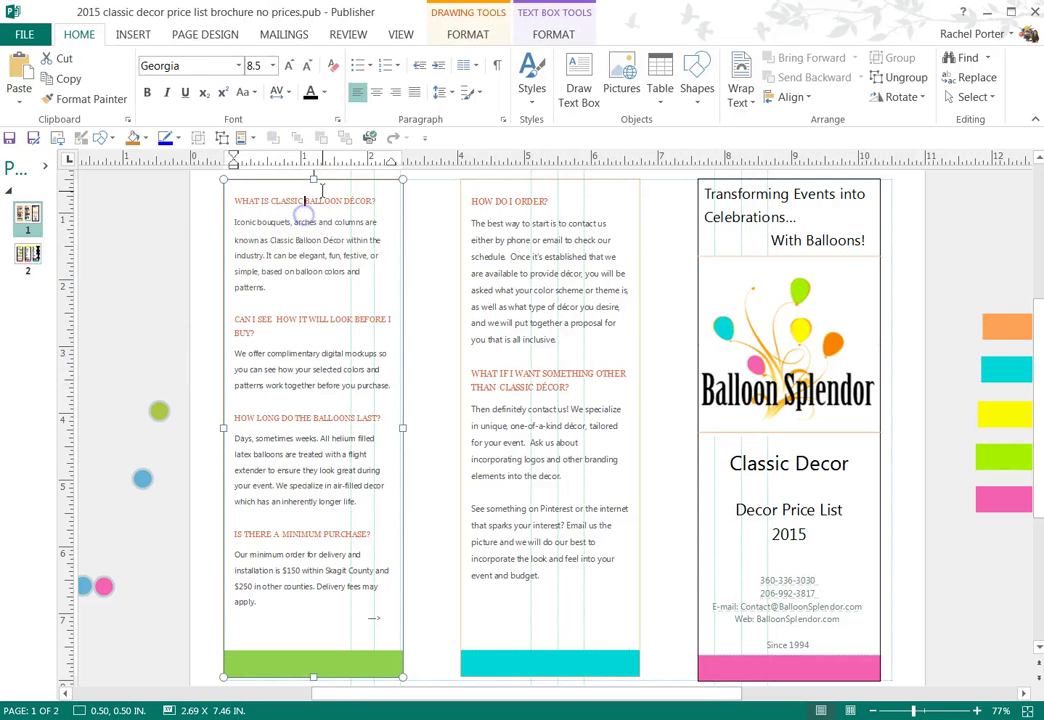
click(487, 186)
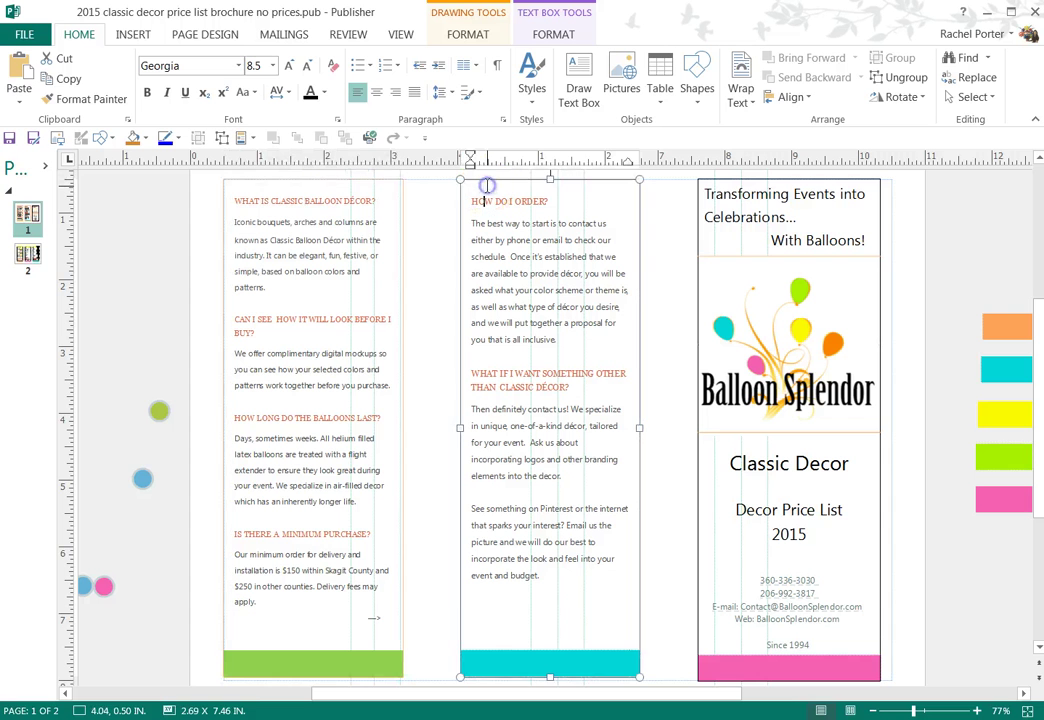
click(731, 300)
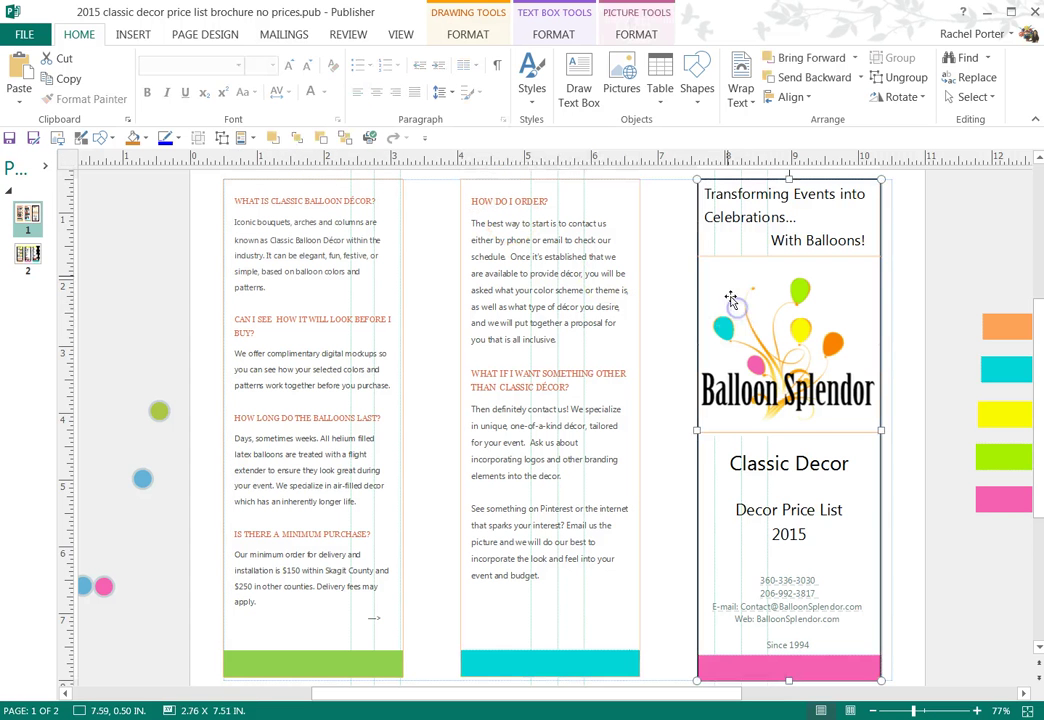
click(36, 256)
click(300, 266)
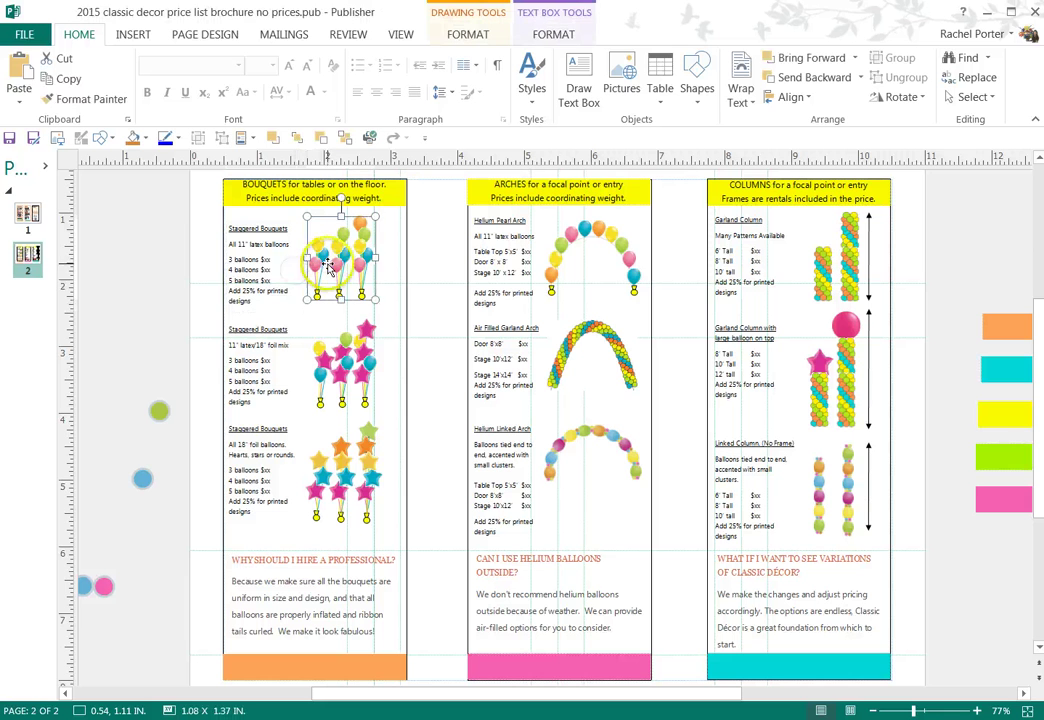